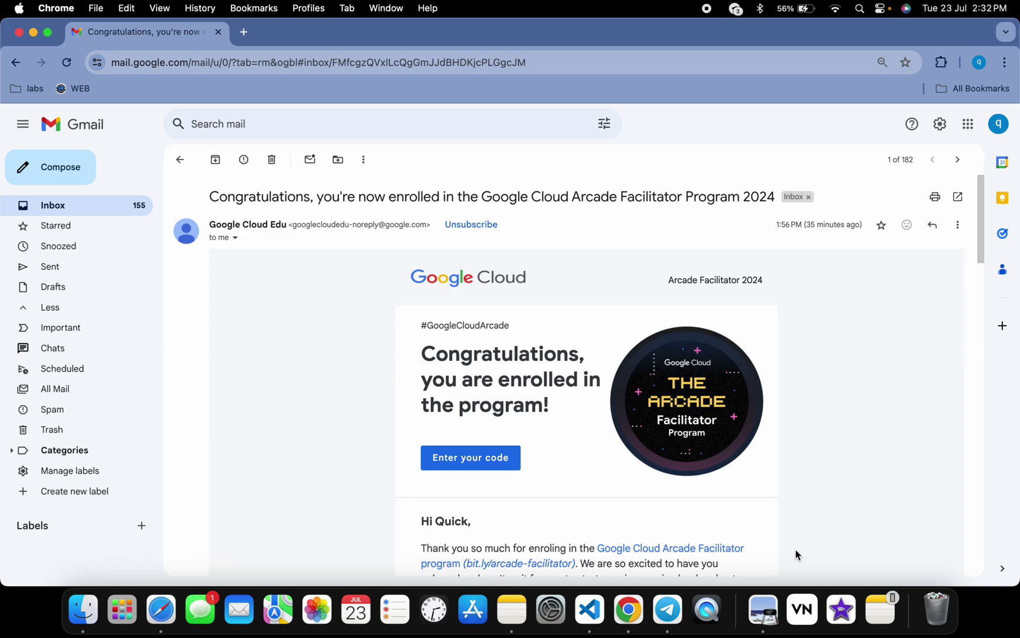
Scroll the enrollment email down to its numbered catalog-link and access-code instructions.
scroll(795, 546, "down", 2)
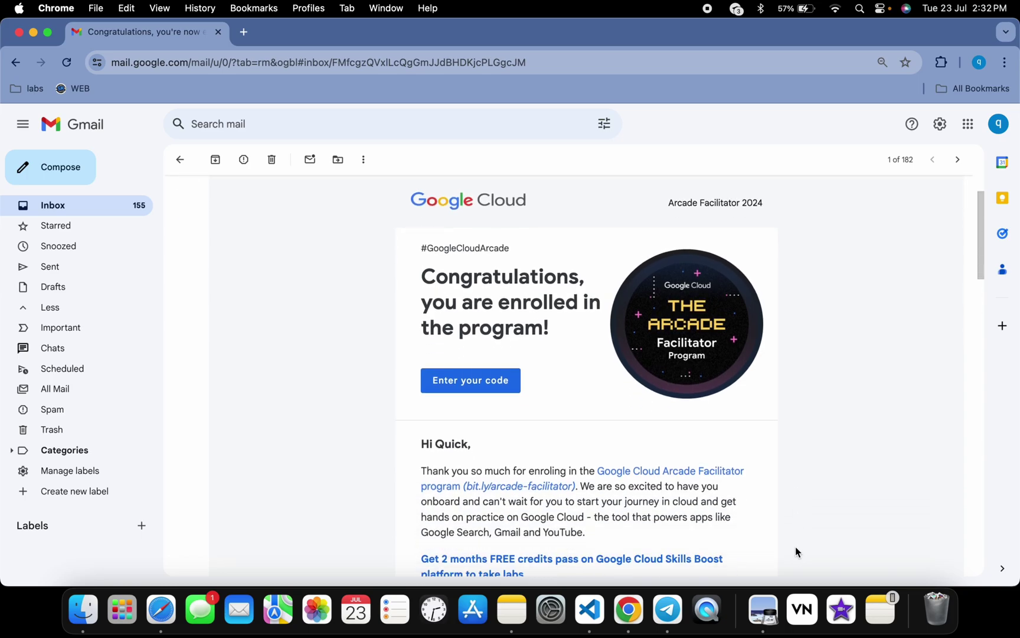
scroll(795, 547, "down", 4)
scroll(795, 548, "down", 1)
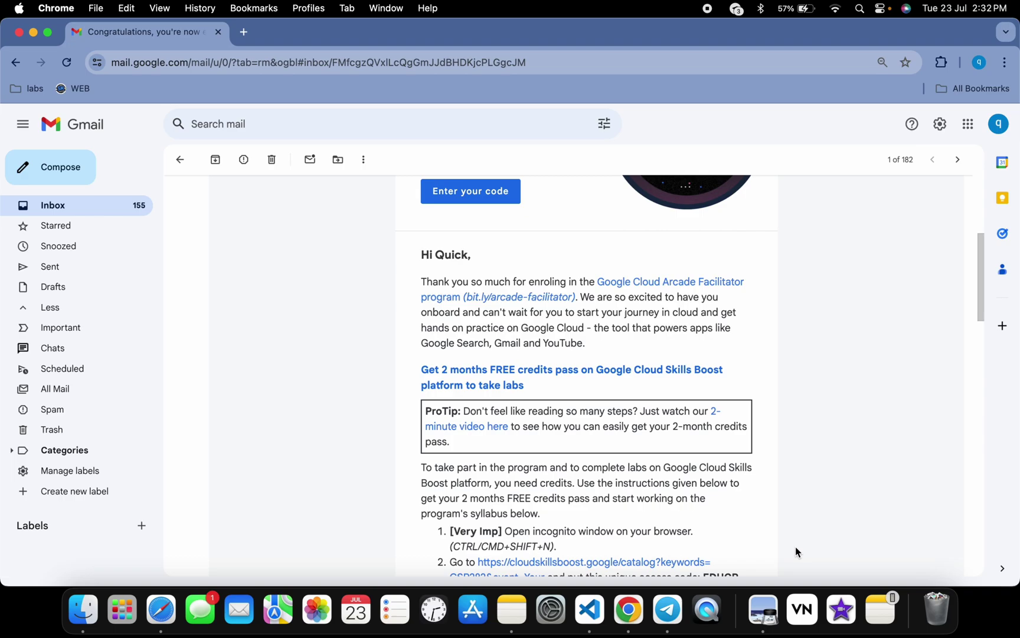
scroll(796, 547, "down", 2)
scroll(795, 546, "down", 2)
scroll(795, 546, "down", 1)
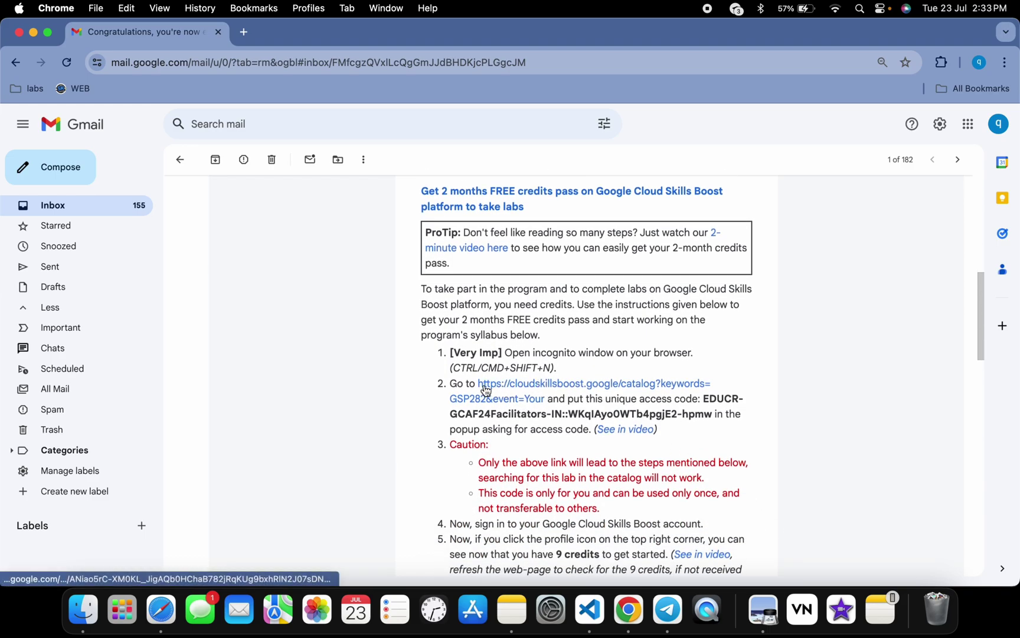
Open the Skills Boost catalog link in a maximized incognito window, then select the email's access code.
right_click(516, 388)
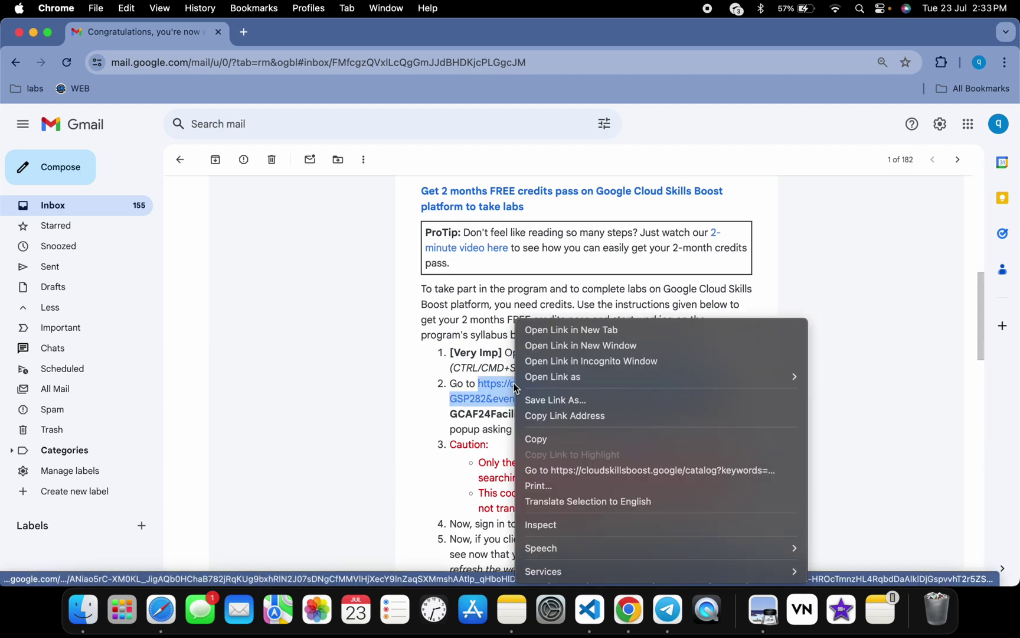
left_click(521, 361)
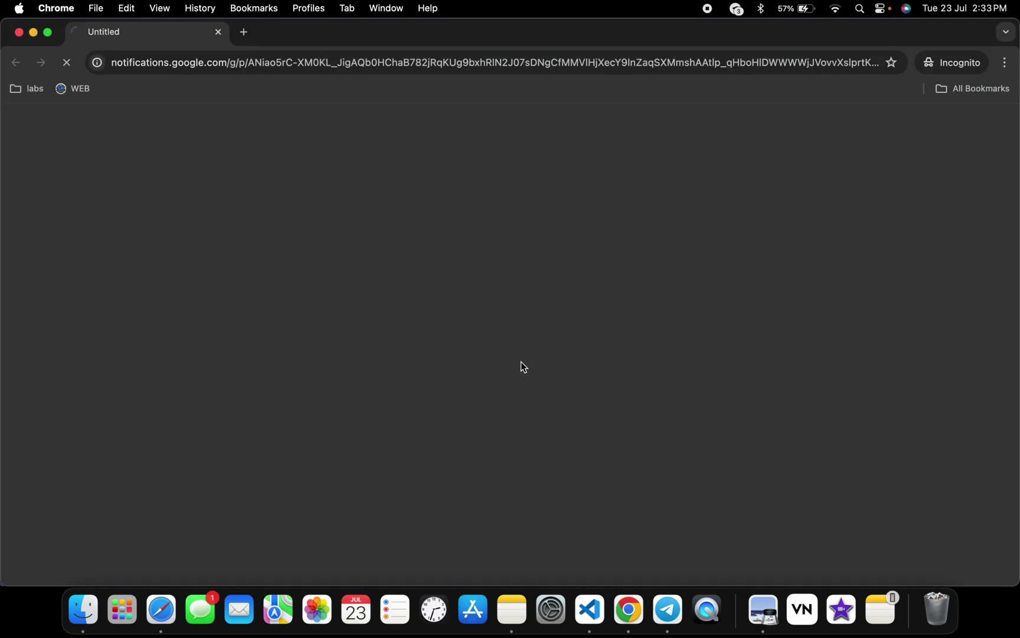
left_click(48, 31)
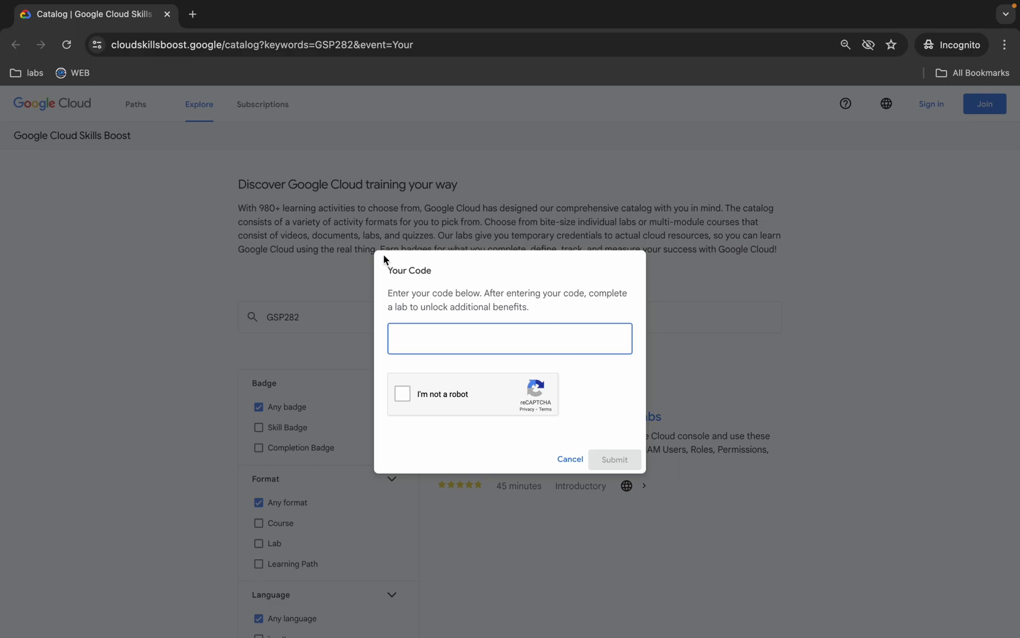
key("ctrl+Left")
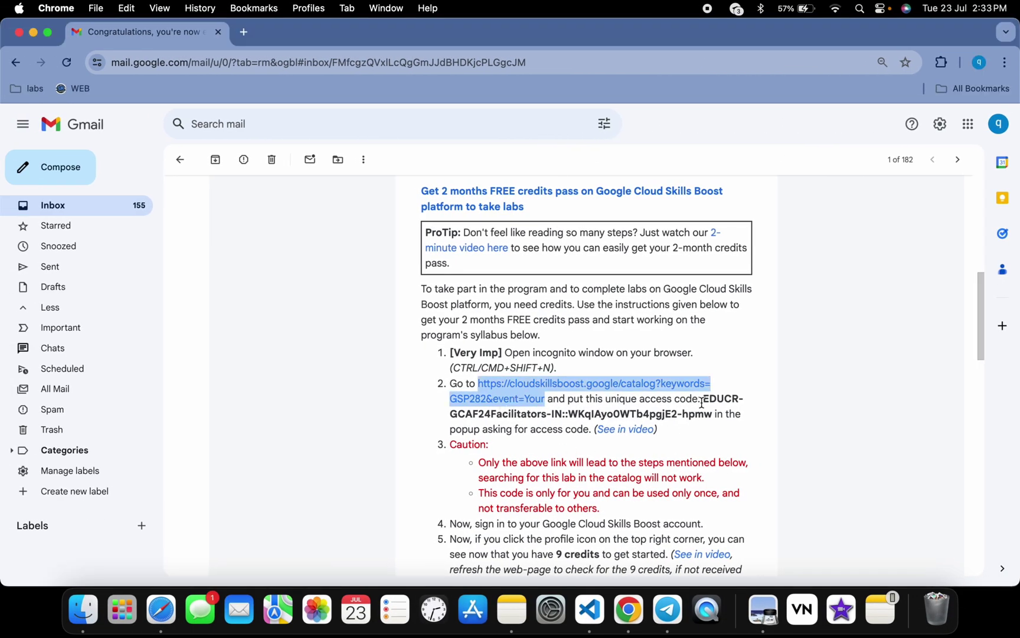
left_click_drag(702, 399, 712, 414)
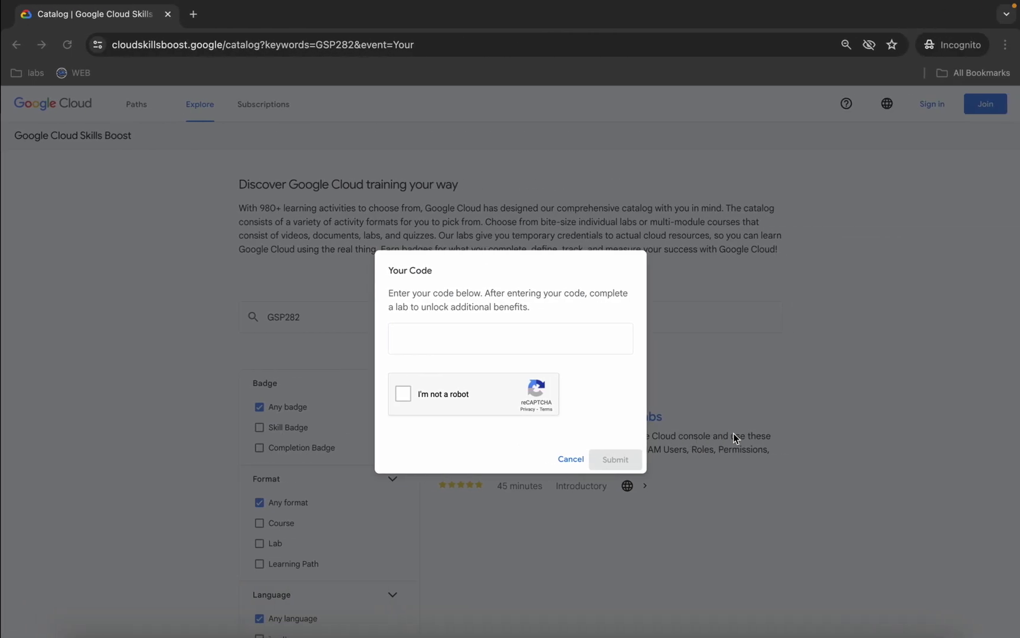
Paste the access code into the popup, pass the robot check, and submit it.
left_click(503, 324)
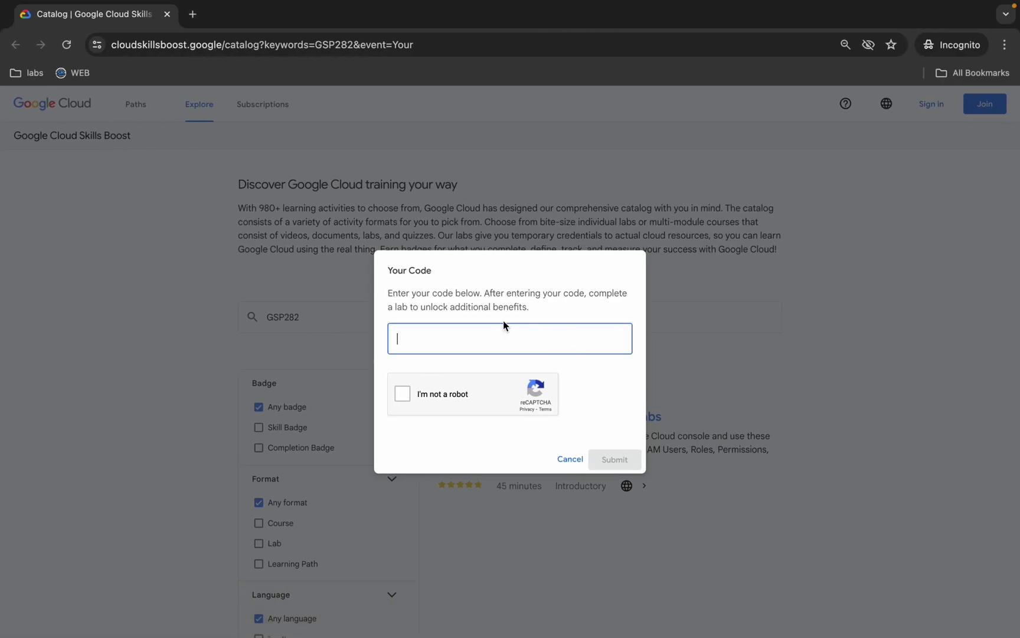
key("ctrl+v")
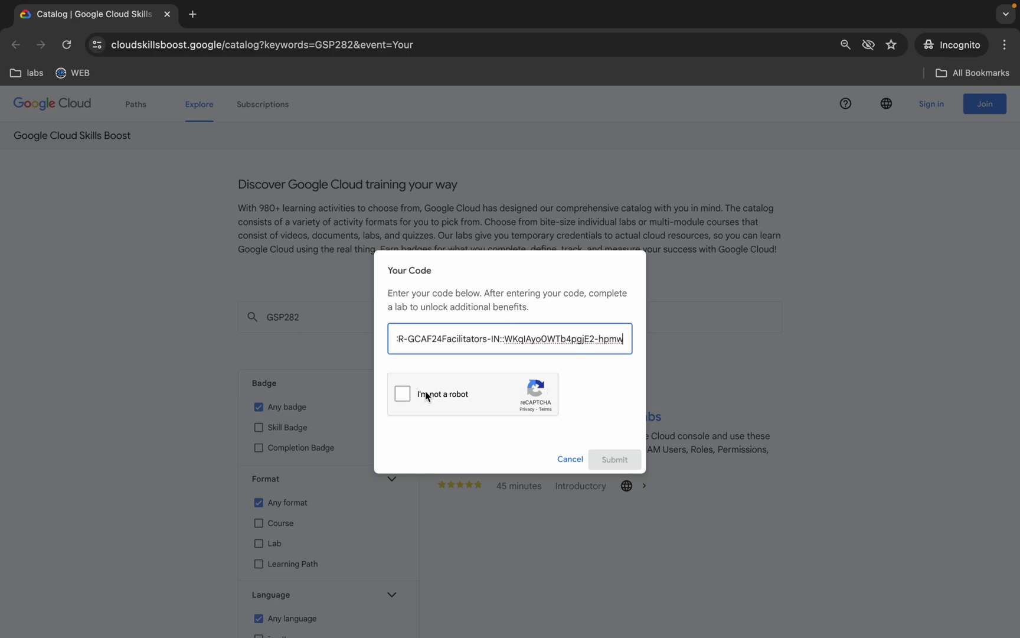
left_click(420, 397)
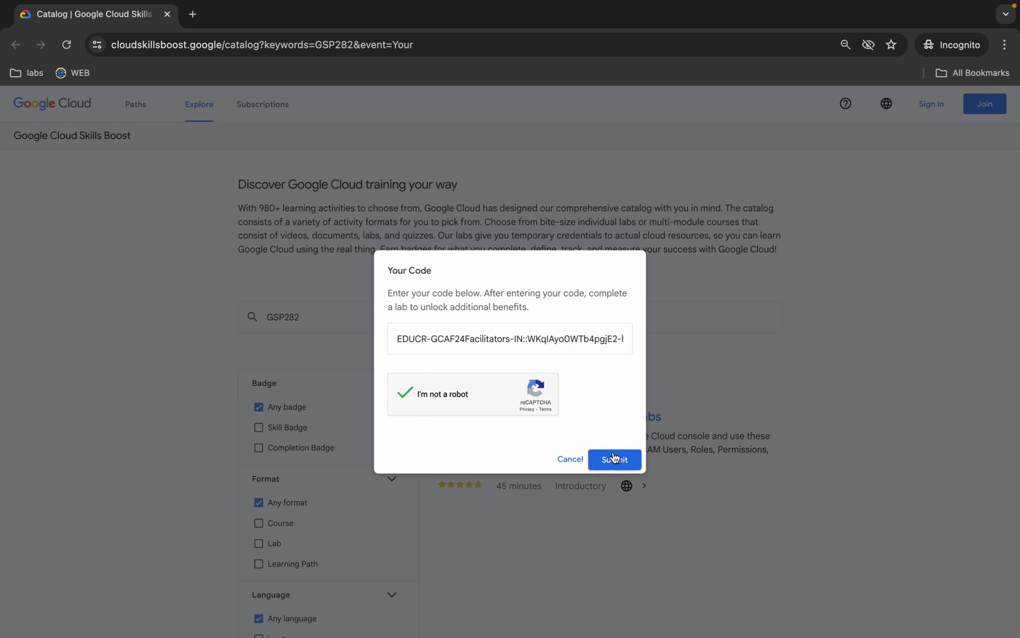
left_click(614, 458)
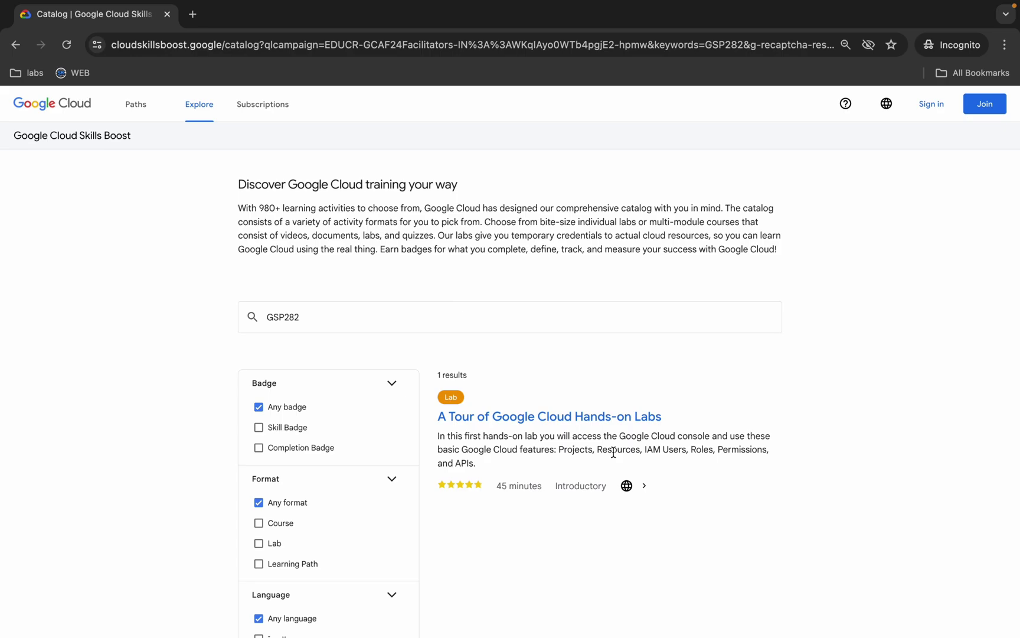
Sign in to Skills Boost with Google, using the email address copied from Gmail.
left_click(932, 106)
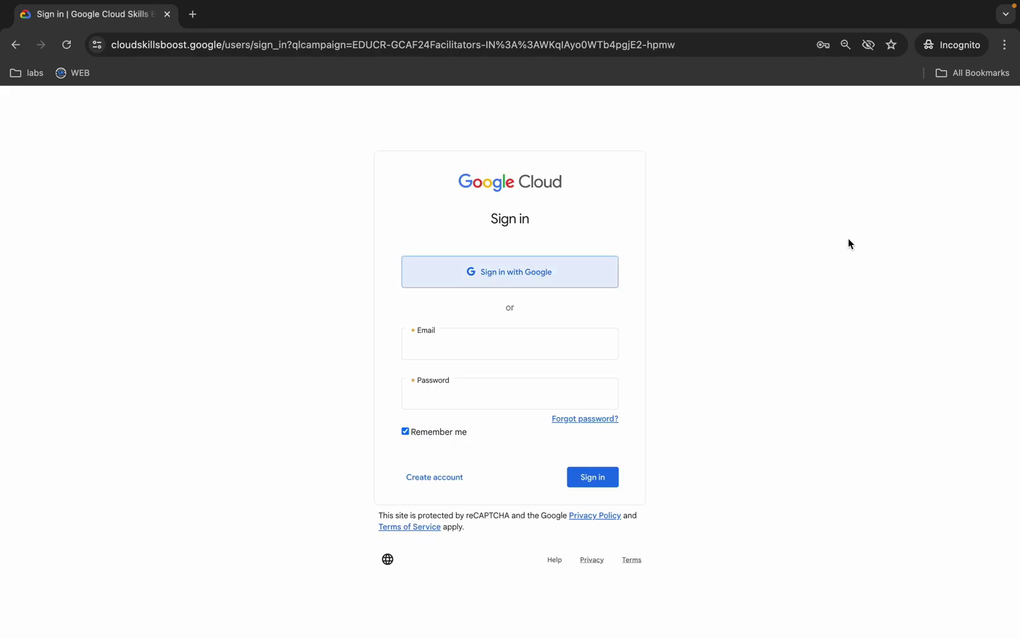
left_click(521, 272)
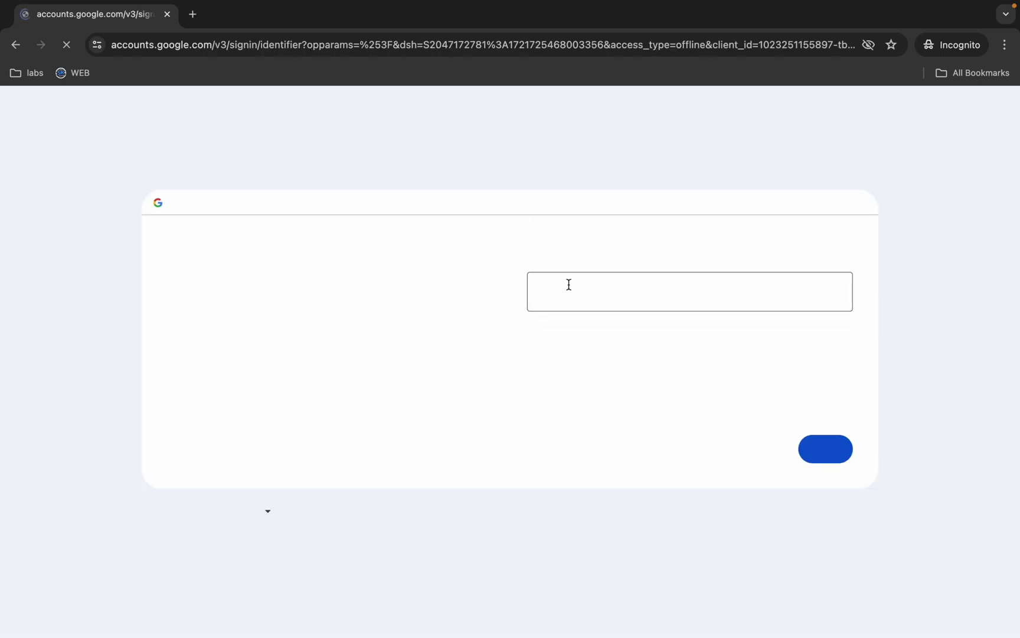
key("ctrl+Left")
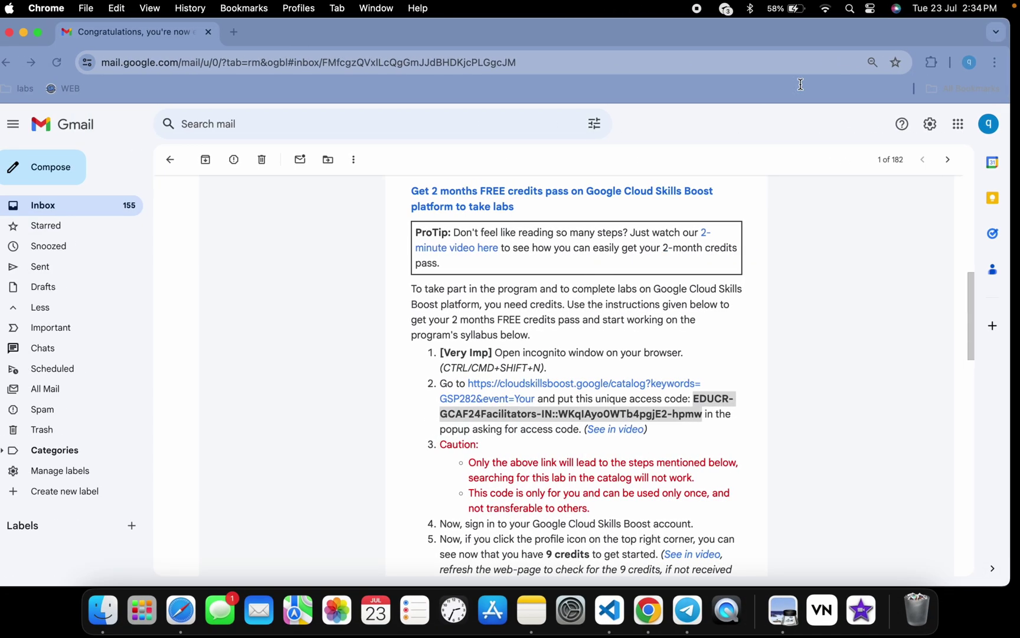
left_click(1000, 128)
triple_click(850, 164)
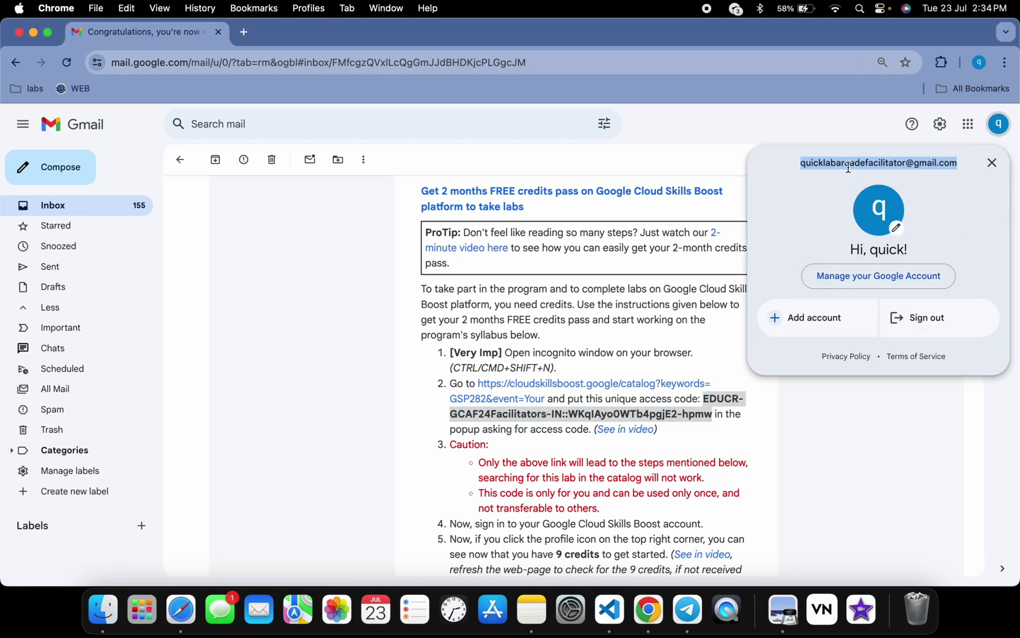
key("super+c")
key("ctrl+Right")
left_click(645, 276)
key("super+v")
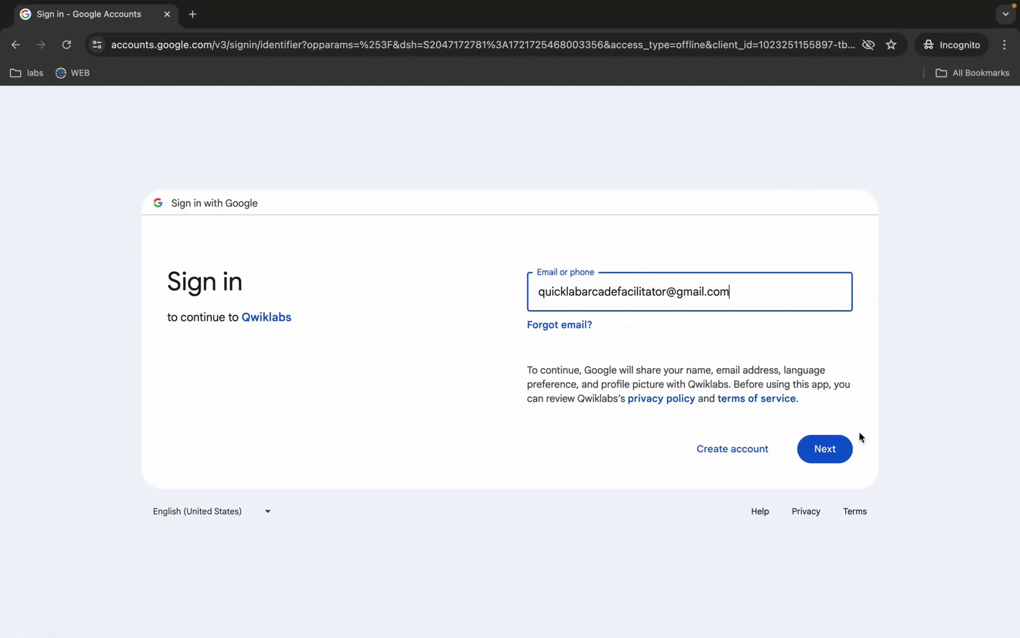
left_click(821, 449)
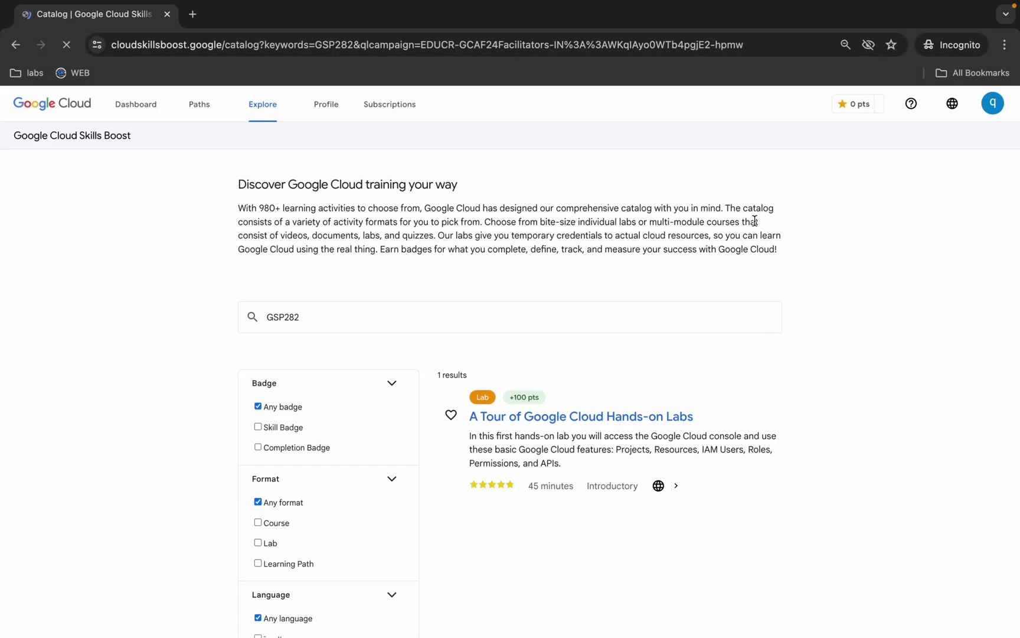
Open Subscriptions and credits in a new tab and check the 9 credits' purchase time.
left_click(993, 104)
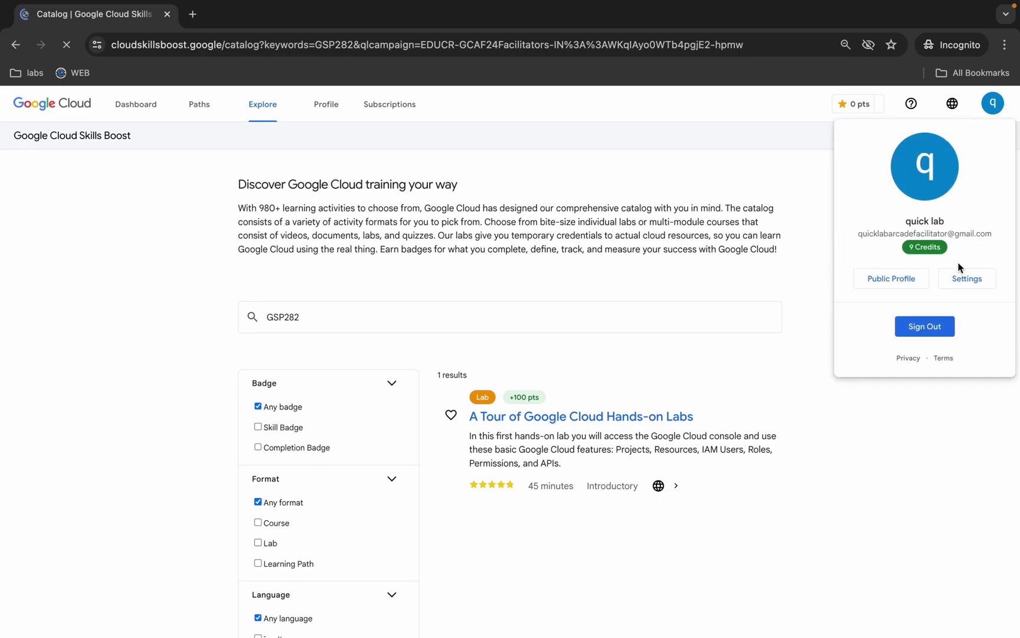
left_click(918, 254, "super")
left_click(273, 15)
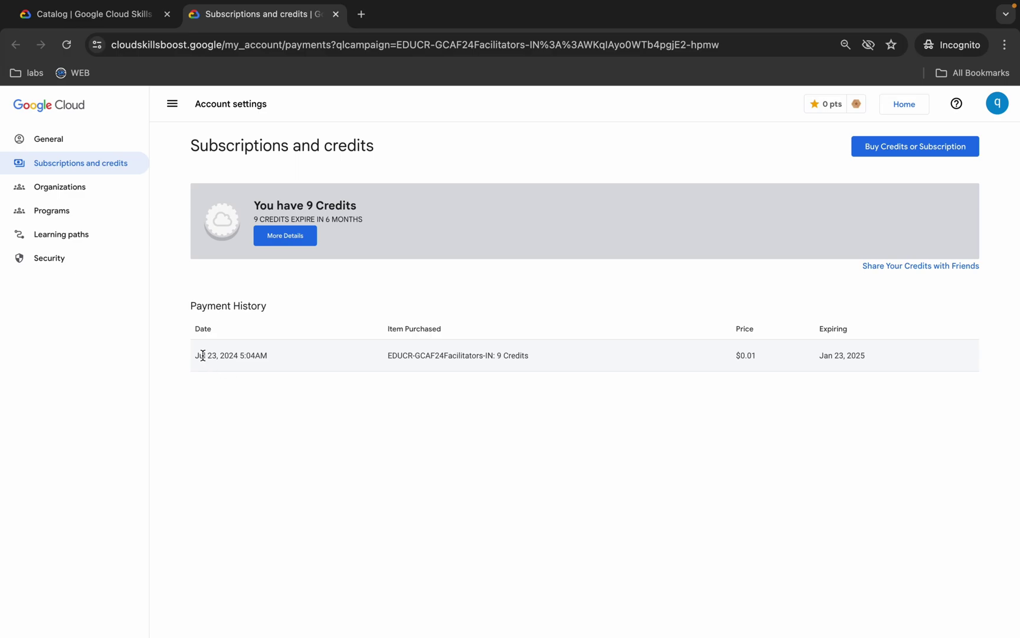
left_click_drag(205, 354, 266, 356)
Return to the GSP282 catalog tab and open A Tour of Google Cloud Hands-on Labs.
left_click(83, 15)
left_click(554, 416)
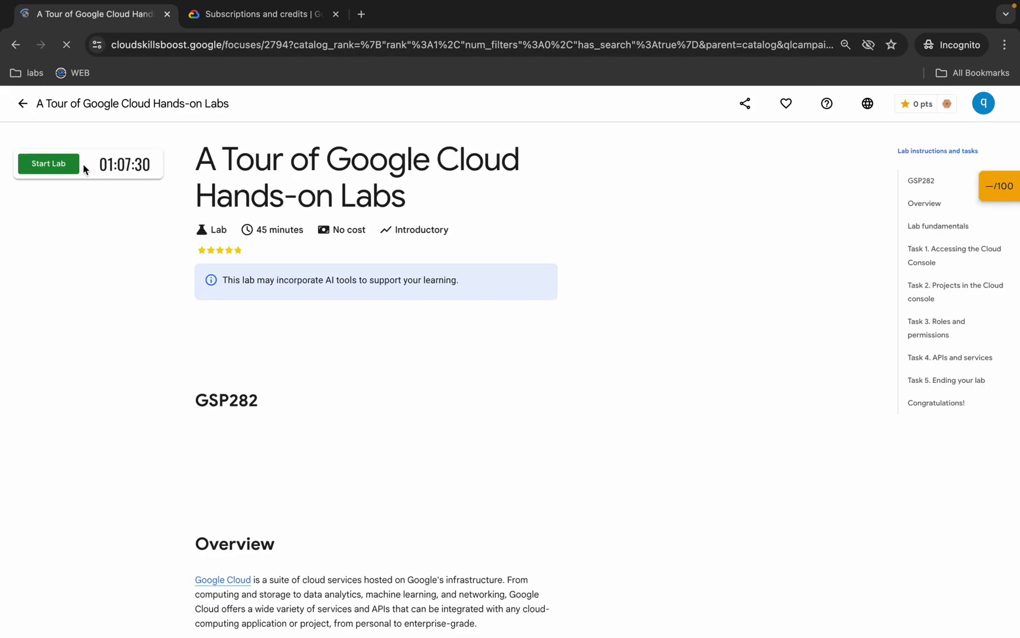
Start and end the GSP282 lab, reload the page, and check the account's subscription.
left_click(56, 166)
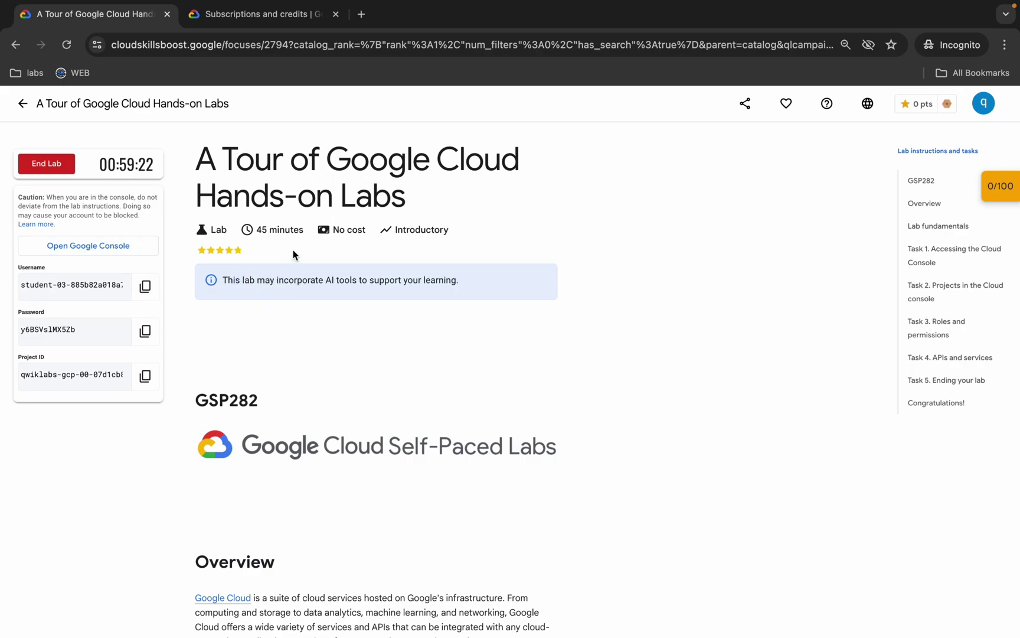
left_click(52, 168)
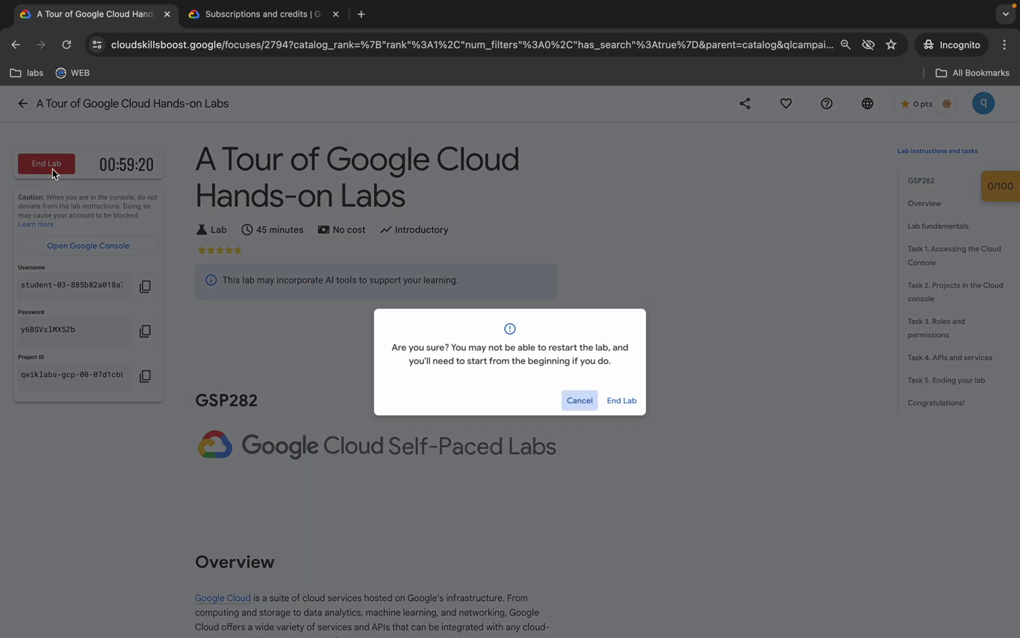
left_click(627, 401)
left_click(68, 44)
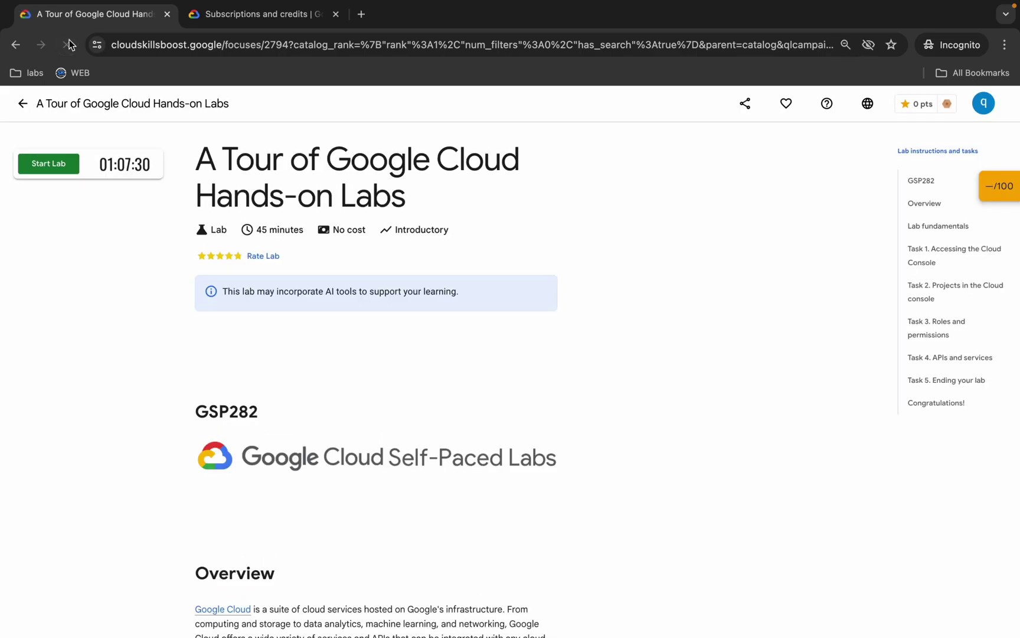
left_click(983, 110)
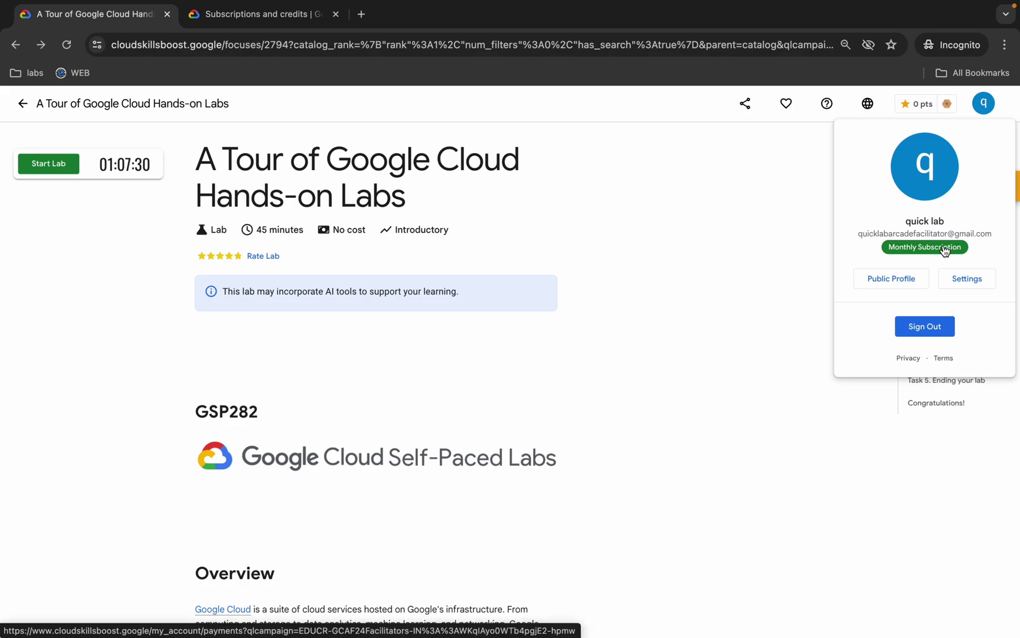
View the Monthly Subscription entry expiring Sep 23, 2024, briefly checking the Gmail email.
left_click(944, 248)
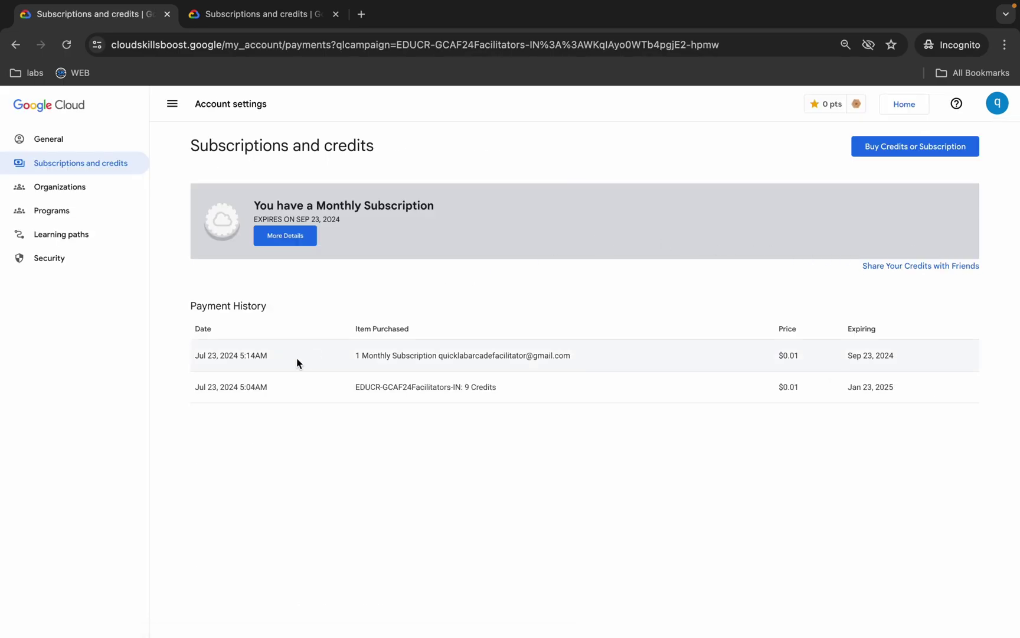
left_click_drag(353, 356, 518, 352)
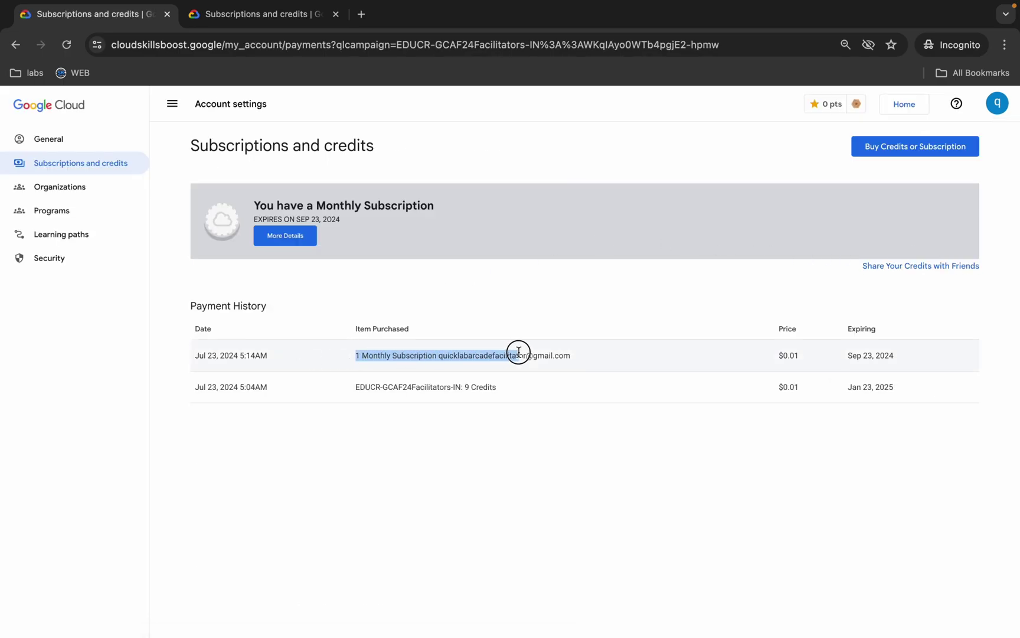
key("ctrl+Left")
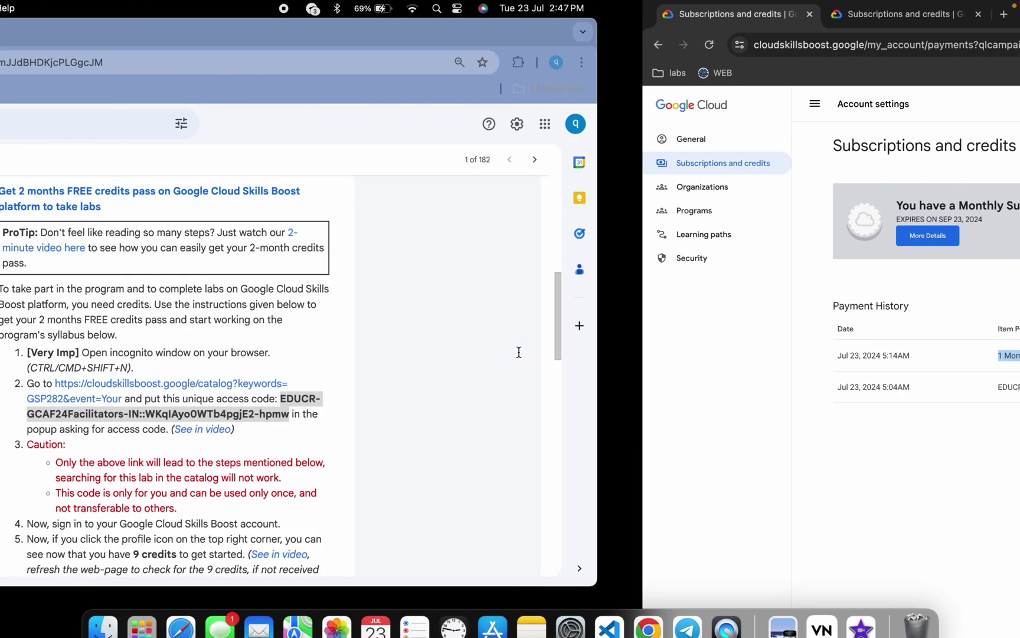
scroll(583, 358, "up", 3)
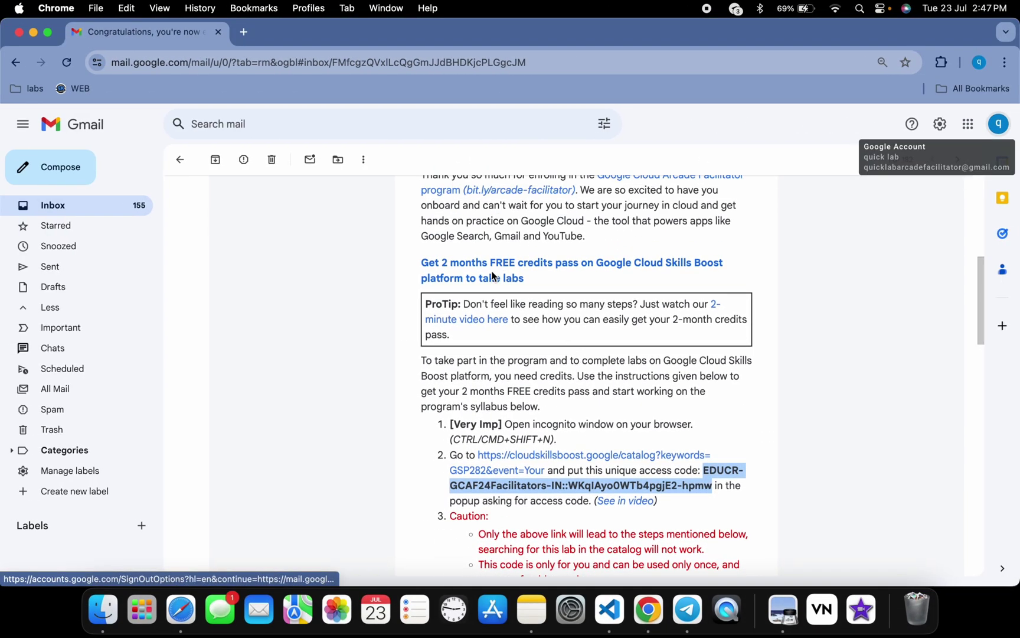
left_click_drag(440, 262, 512, 264)
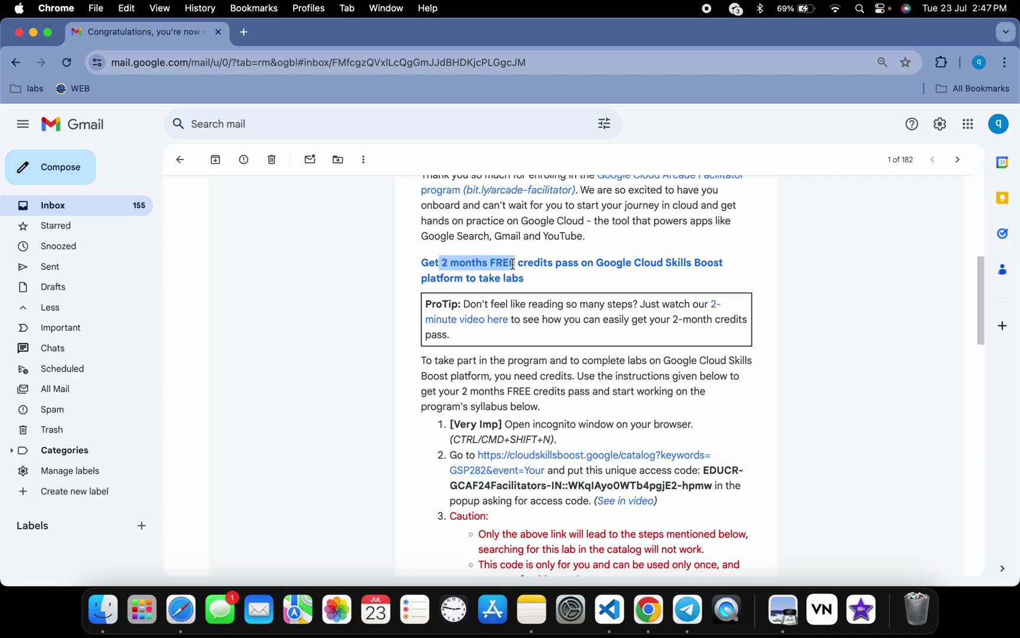
key("ctrl+Right")
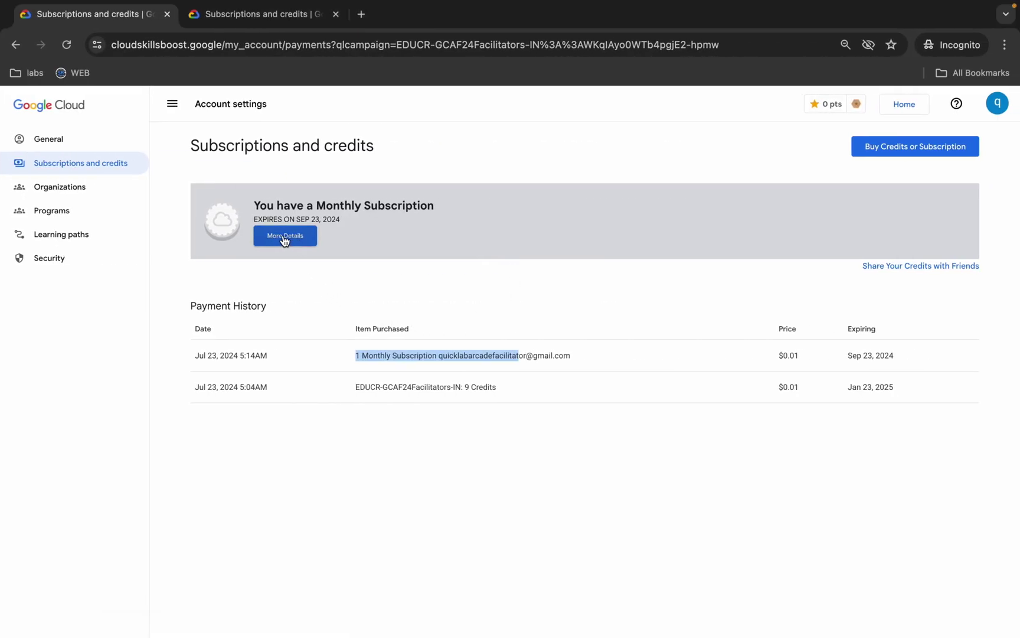
Expand More Details and highlight the Monthly Subscription row's 'In 2 months' expiry.
left_click(284, 240)
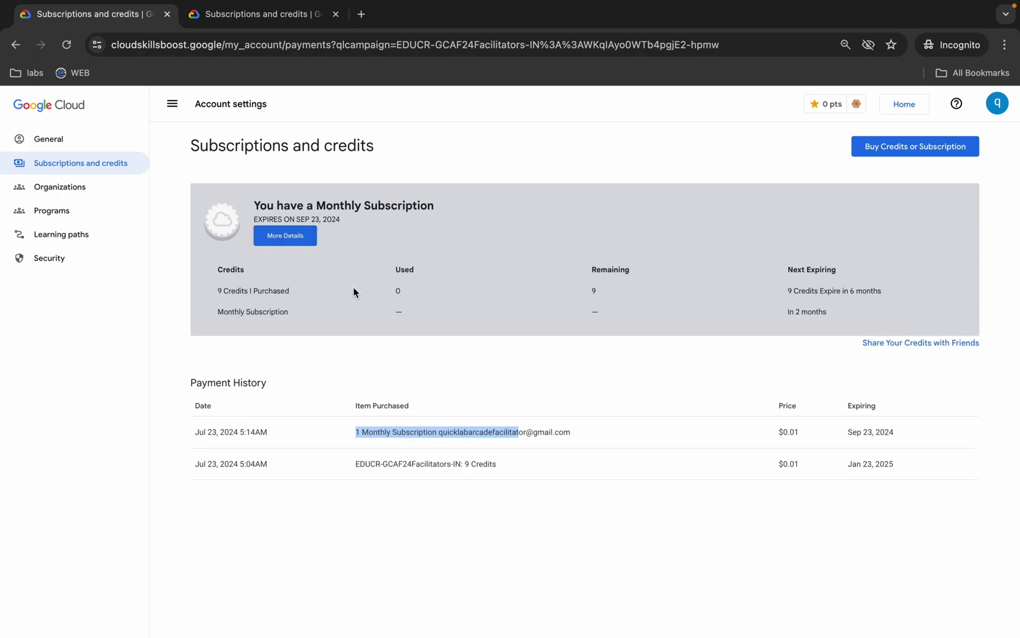
left_click_drag(216, 310, 292, 311)
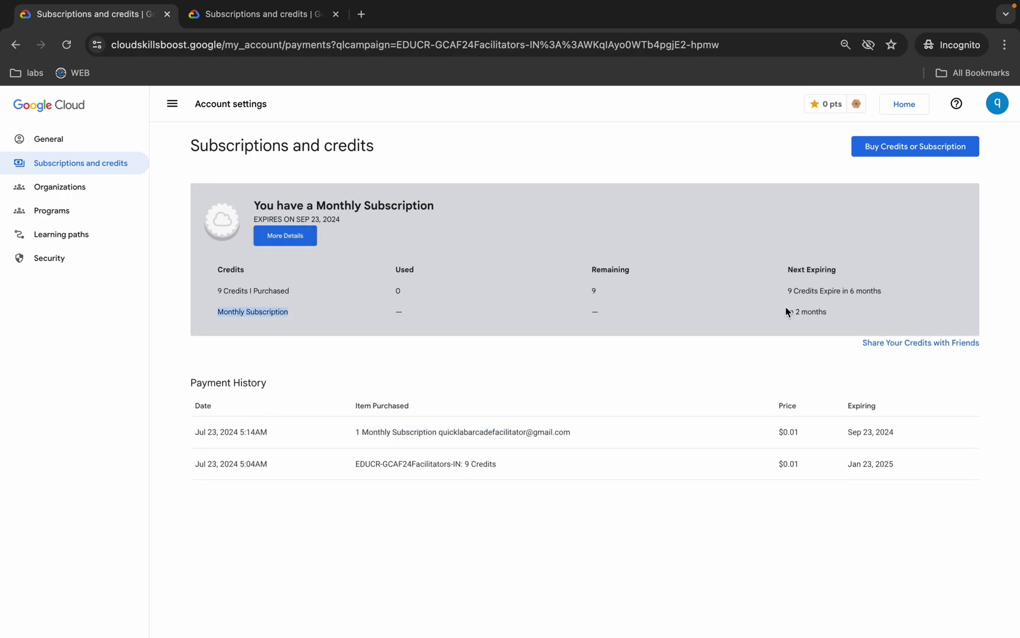
left_click_drag(785, 306, 834, 312)
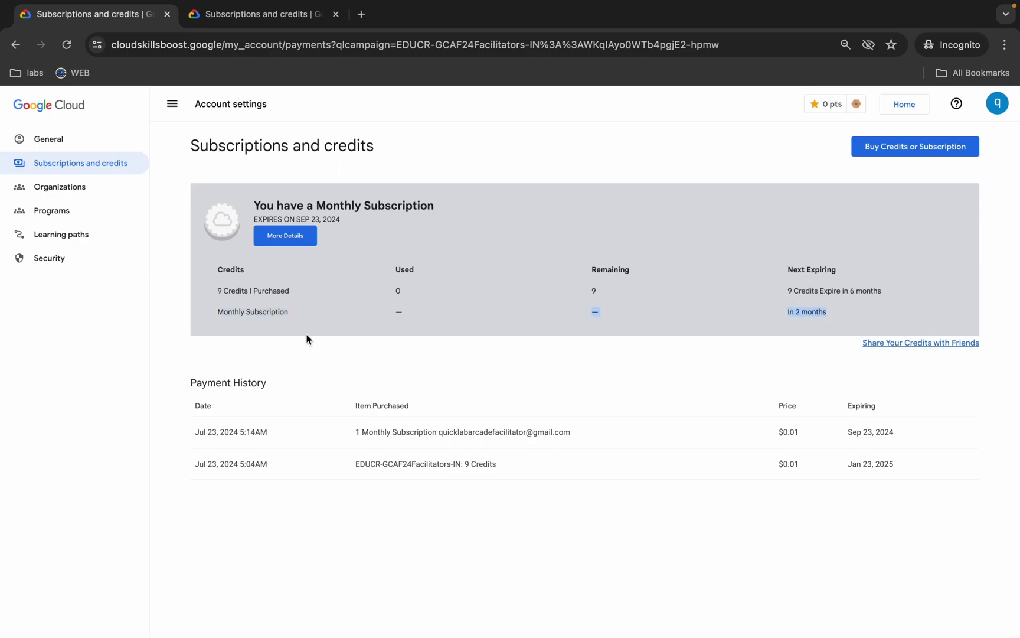